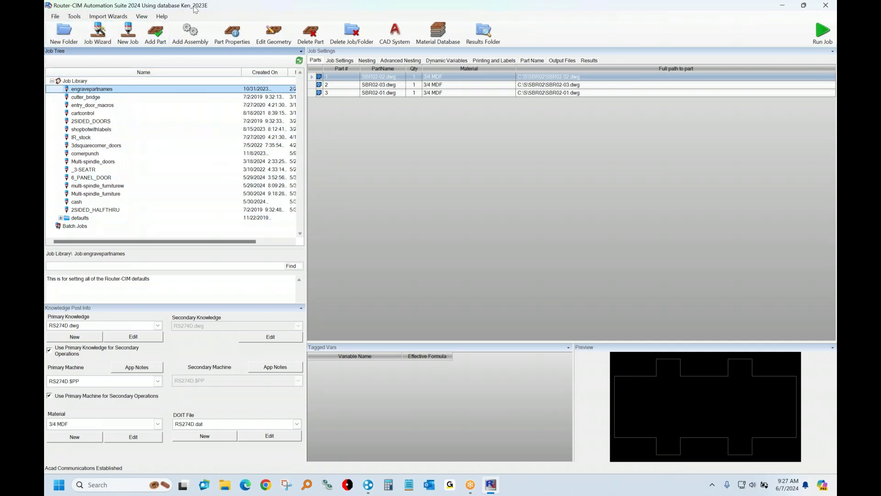
Create a new job named friday in the Job Library.
click(128, 33)
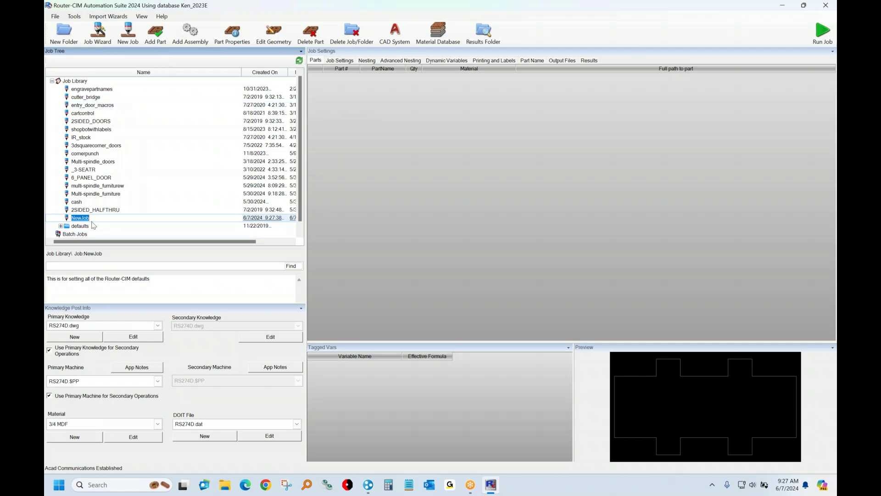
text(f)
Add the drawing 09504-CA2536-Rev0-AS3678-350-5mm.dxf from the au folder to the friday job as a part.
click(153, 40)
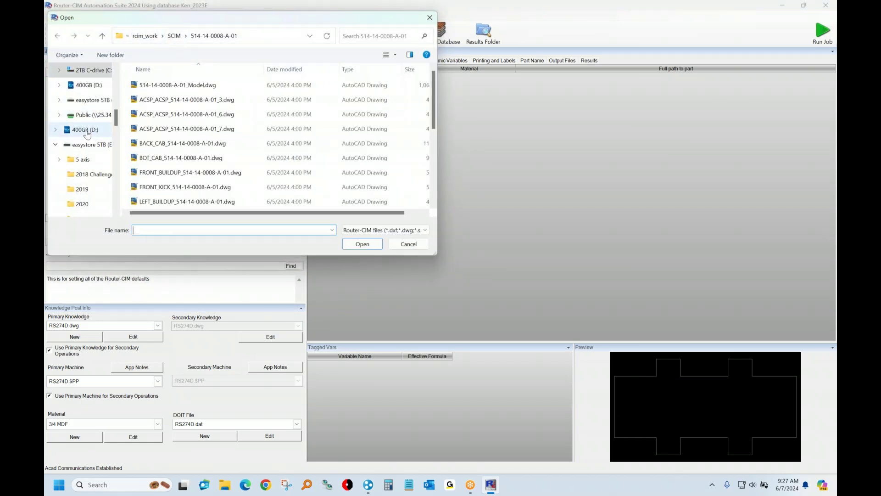
scroll(92, 133, up, 1)
scroll(87, 140, up, 2)
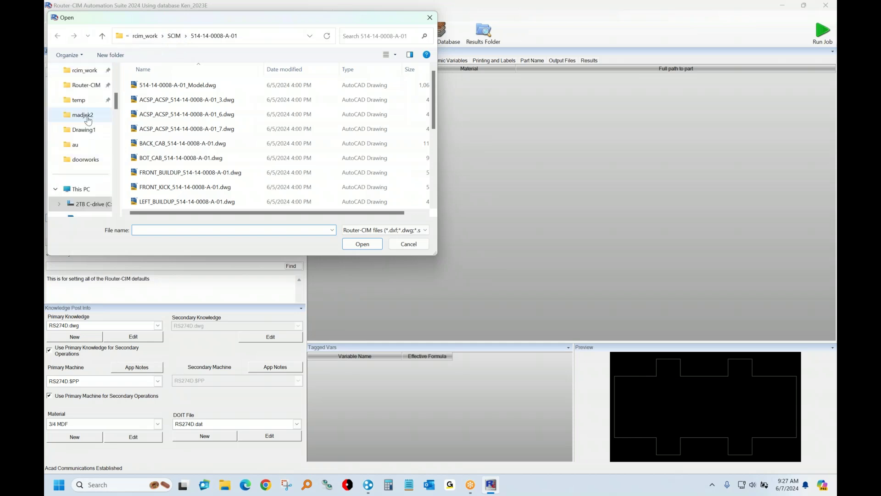
click(76, 146)
click(174, 85)
click(395, 231)
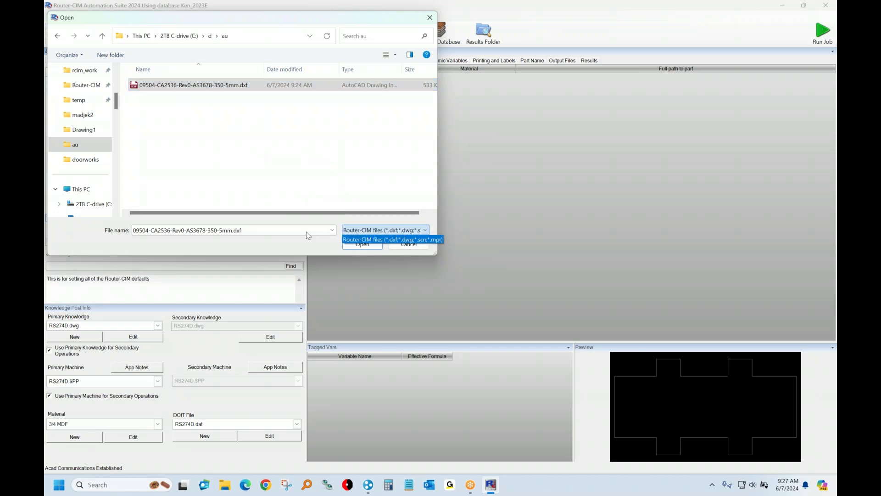
click(200, 85)
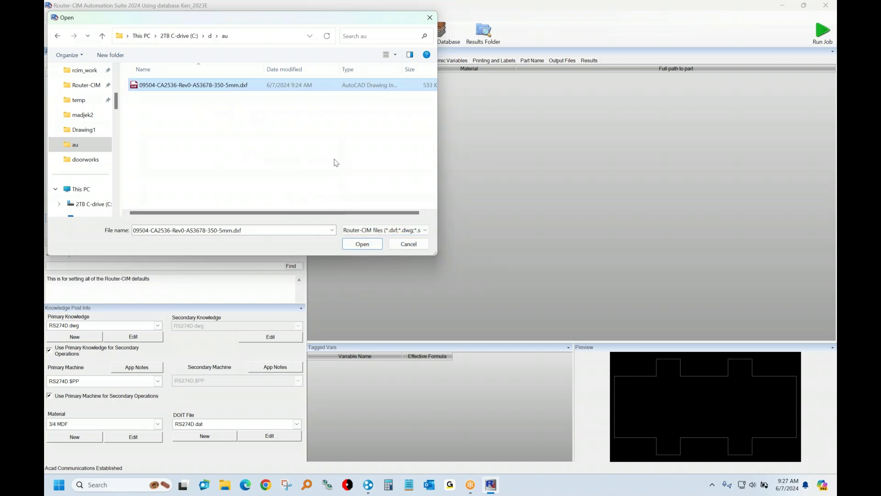
click(372, 243)
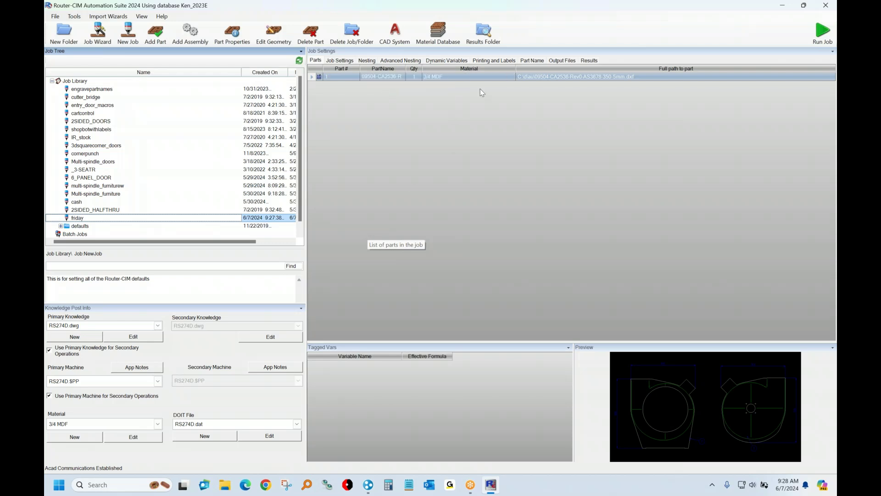
Set the material of the friday job's part to .25 Aluminum sheet.
click(510, 76)
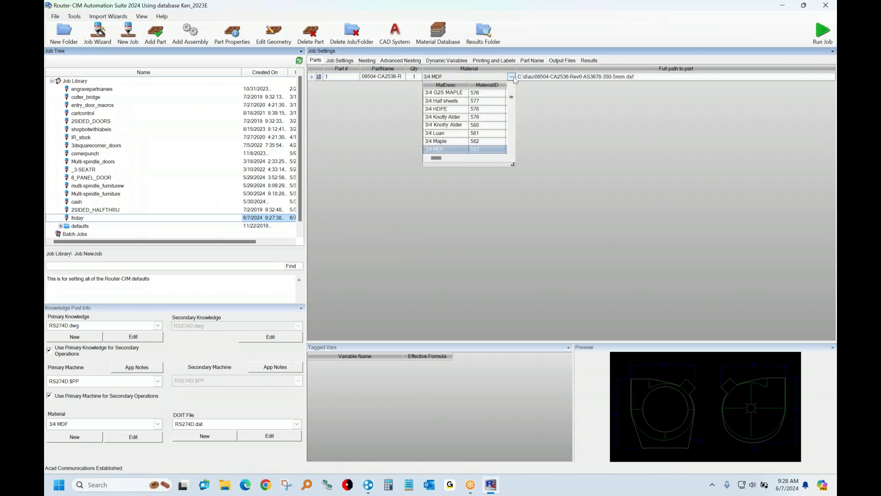
drag(512, 97, 513, 86)
scroll(468, 106, down, 3)
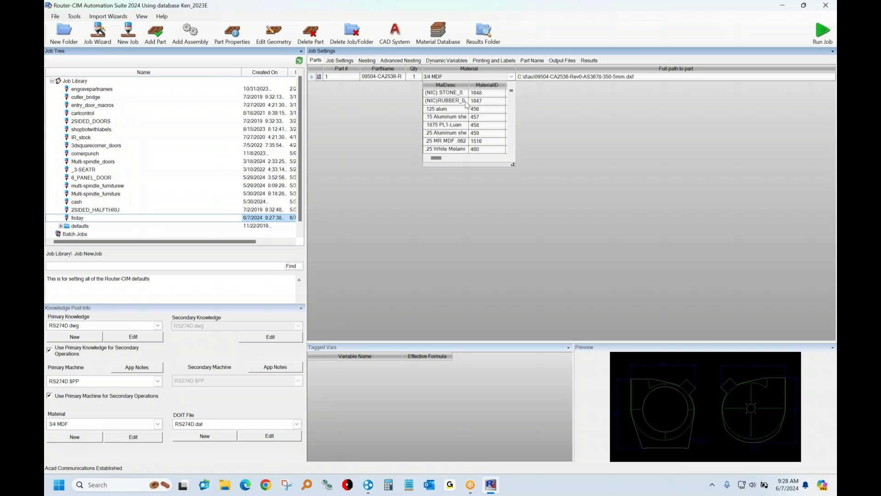
click(448, 110)
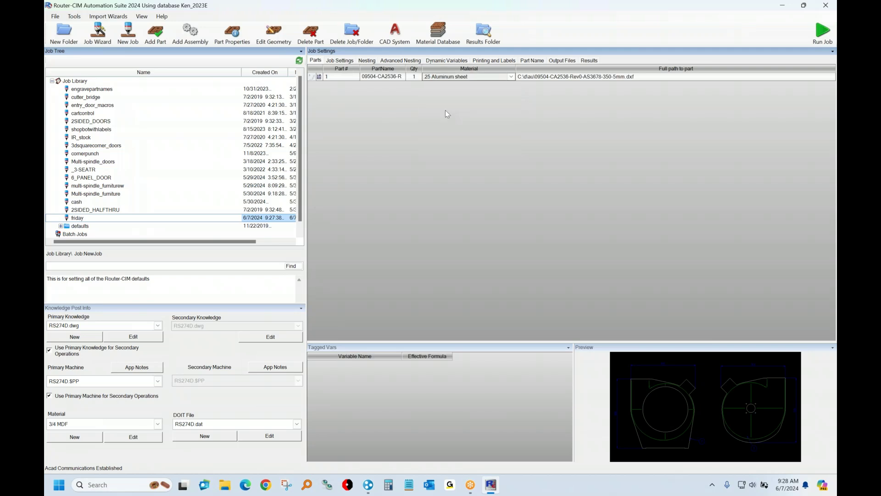
Review the material properties of the part's .25 Aluminum sheet, including stock size and edge allowances, and close them.
right_click(335, 78)
click(377, 233)
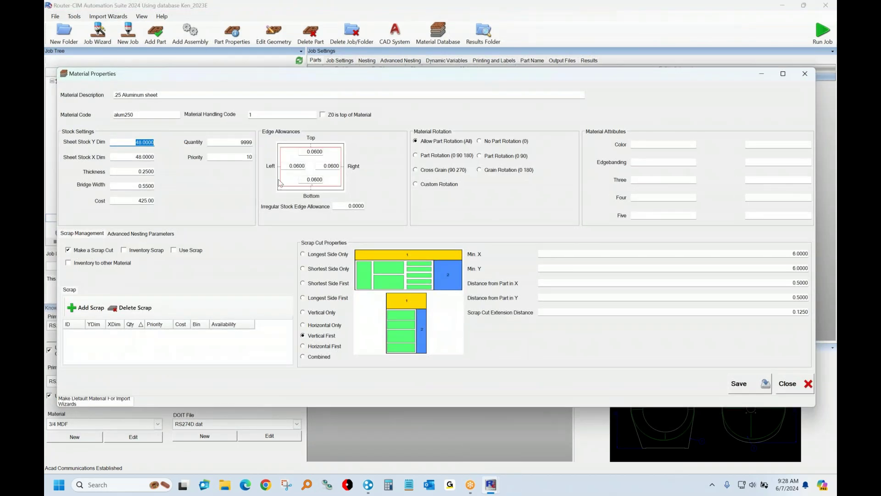
click(786, 386)
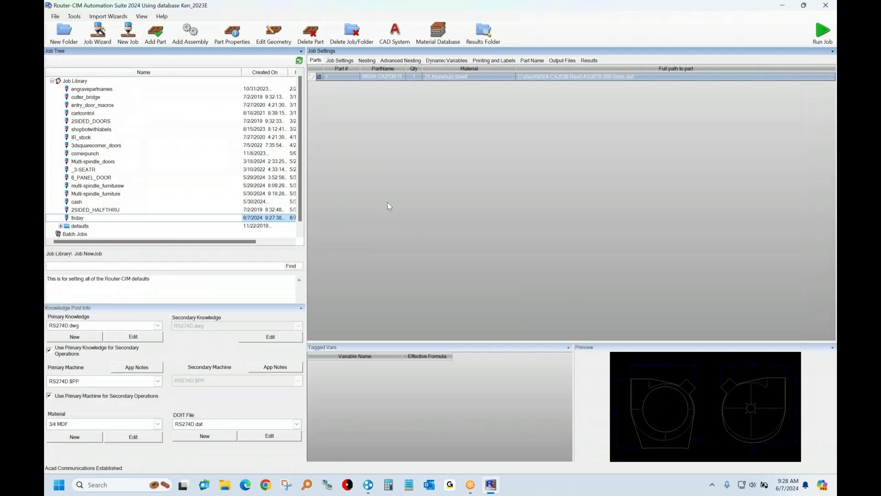
Set the part's machining operation to Code As Single Part and save the part properties.
double_click(384, 76)
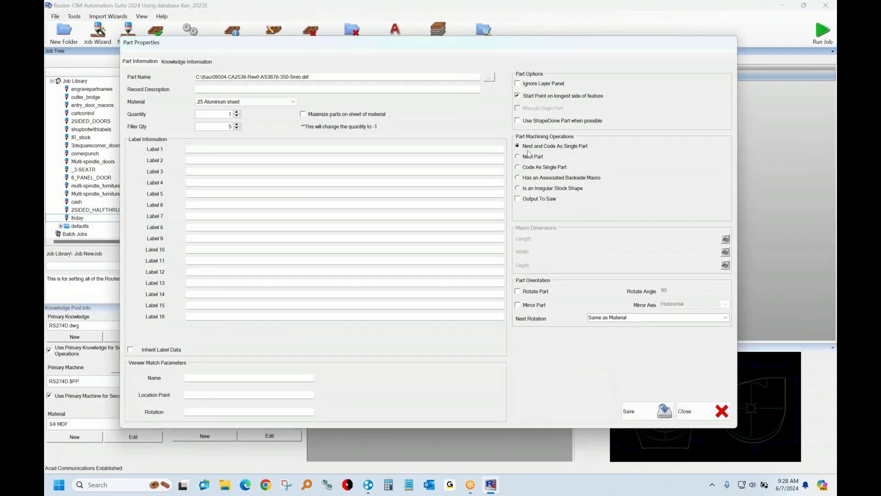
click(526, 167)
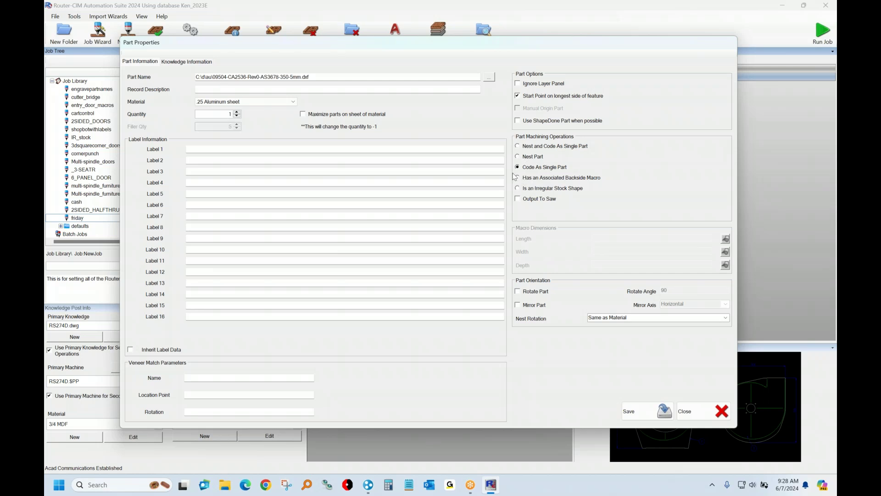
click(649, 413)
Edit the RS274D.dat DOIT file to associate the ENGRAVE knowledge with the ETCH layer.
click(263, 438)
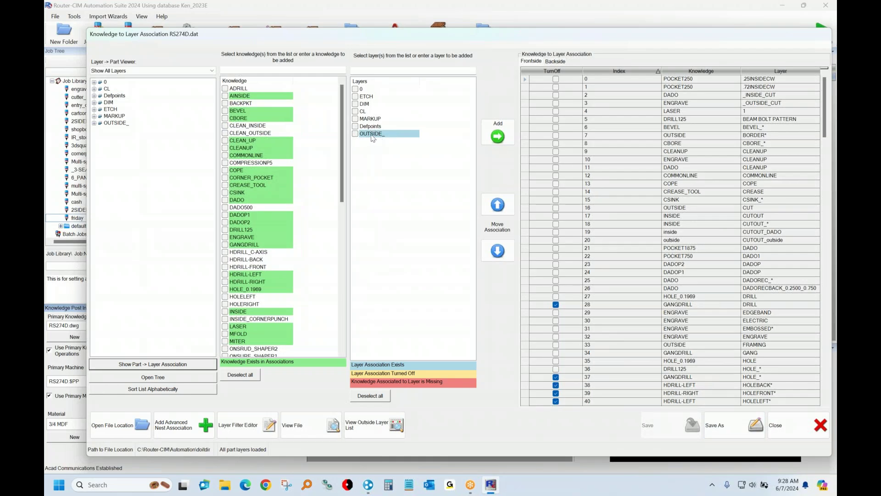
click(355, 97)
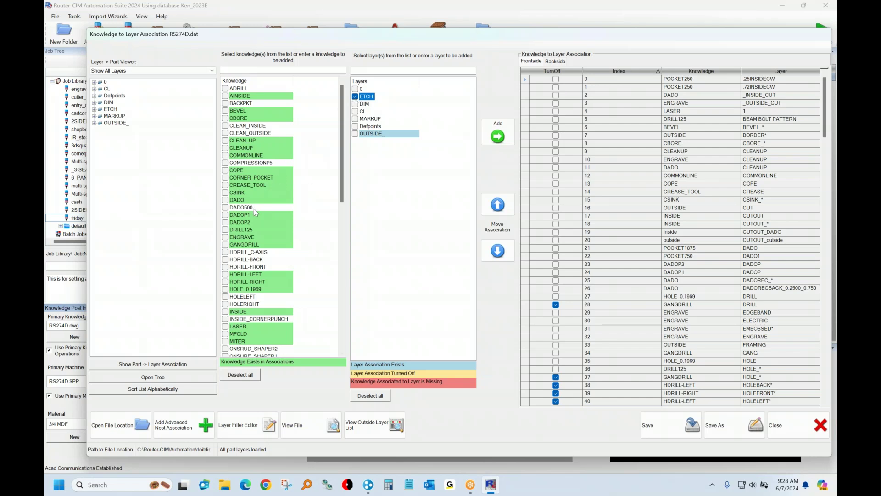
click(225, 237)
click(497, 134)
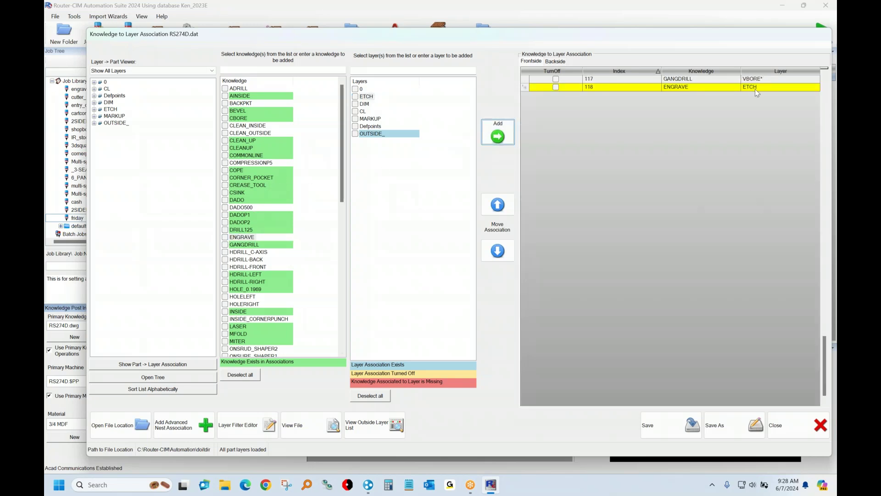
Make OUTSIDE the active knowledge for the OUTSIDE* layer, with OUTSIDE2 turned off, and save the knowledge-to-layer associations.
drag(827, 349, 821, 295)
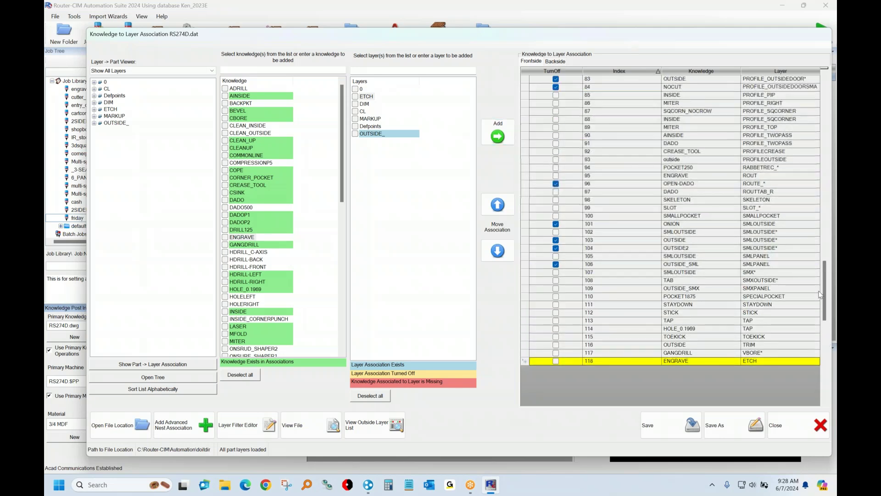
scroll(815, 289, up, 11)
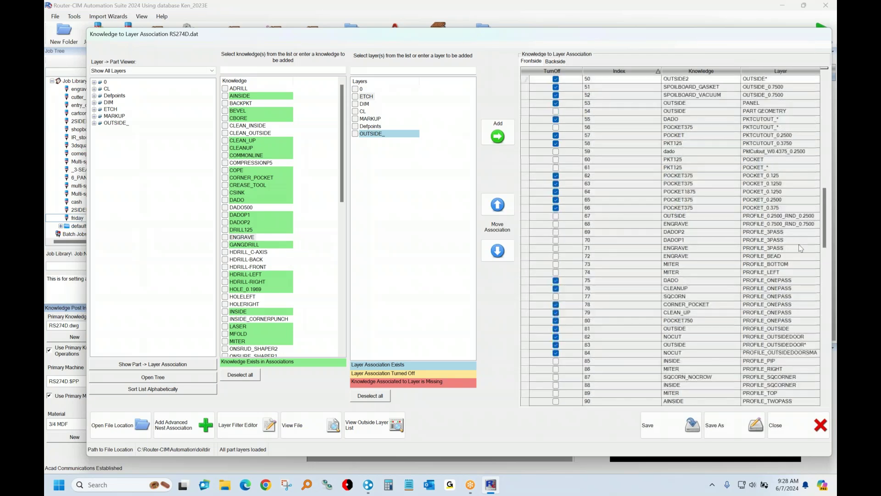
scroll(801, 249, up, 4)
click(556, 176)
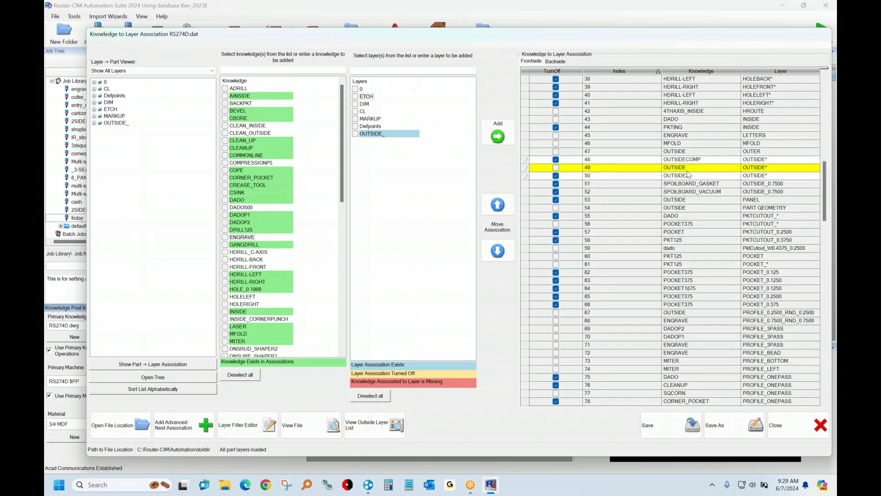
click(681, 428)
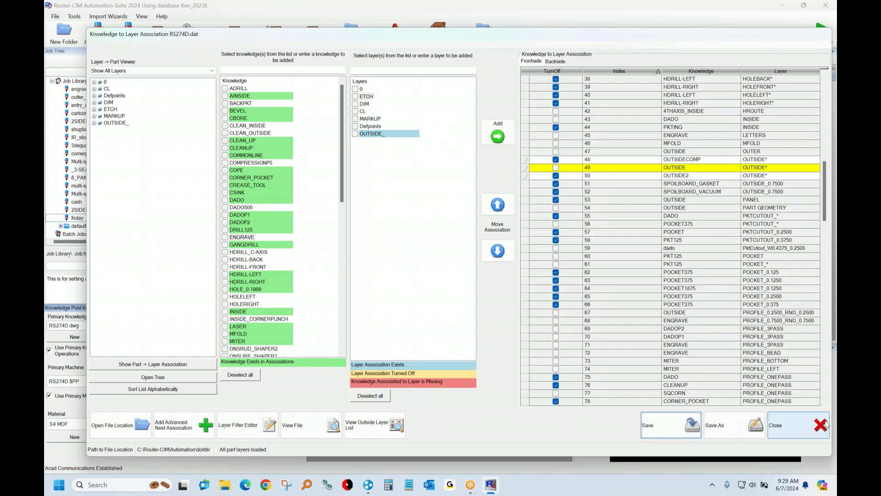
click(801, 428)
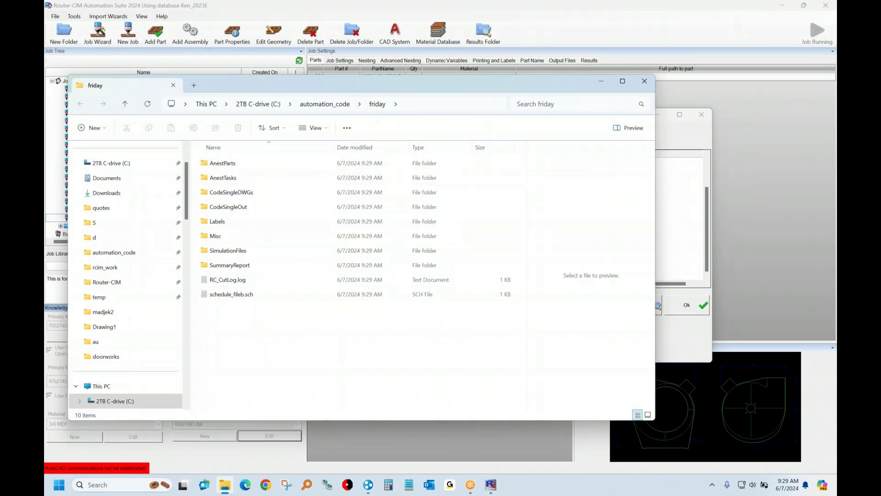
Open the generated code file S1.out from the friday job's CodeSingleOut results folder in a maximized window.
double_click(228, 206)
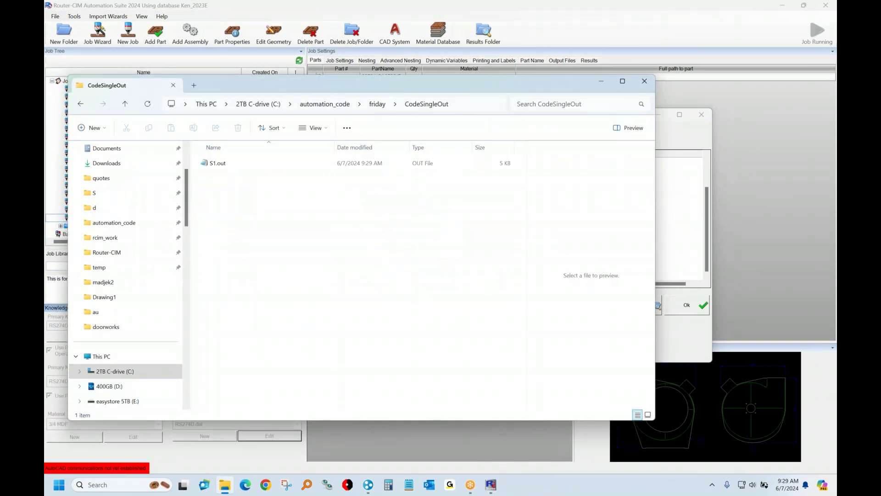
click(217, 163)
key(Return)
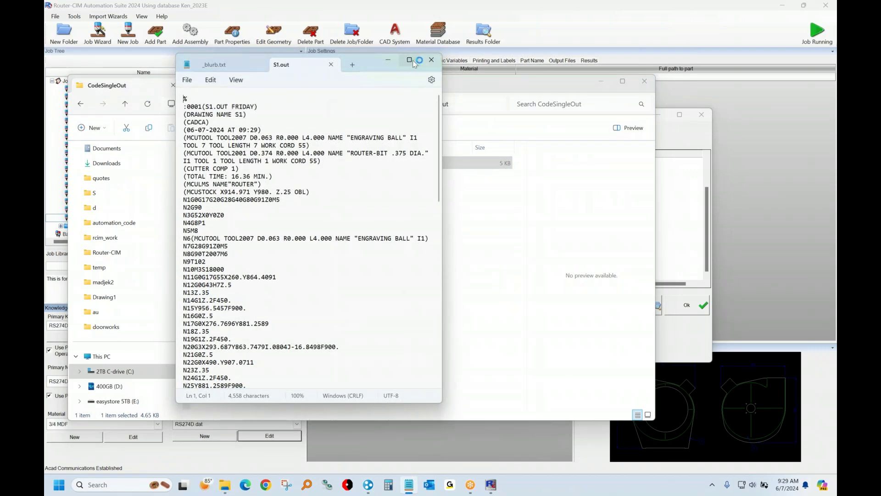
key(super+Up)
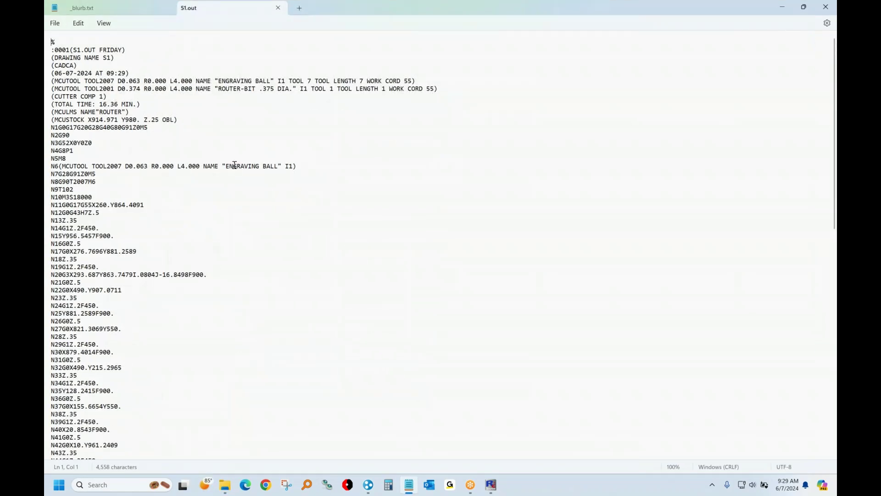
Examine the engraving and router-bit toolpath sections of the S1.out code, and close the file.
drag(834, 155, 832, 300)
scroll(796, 315, down, 6)
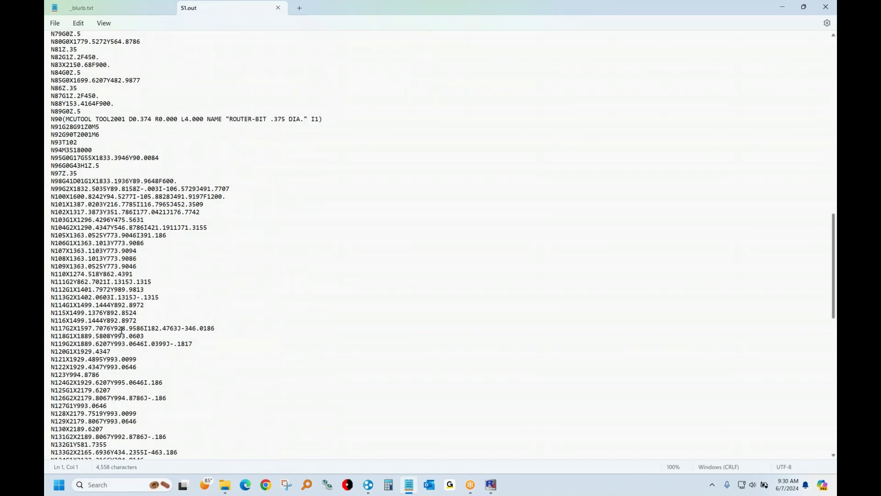
scroll(57, 209, down, 12)
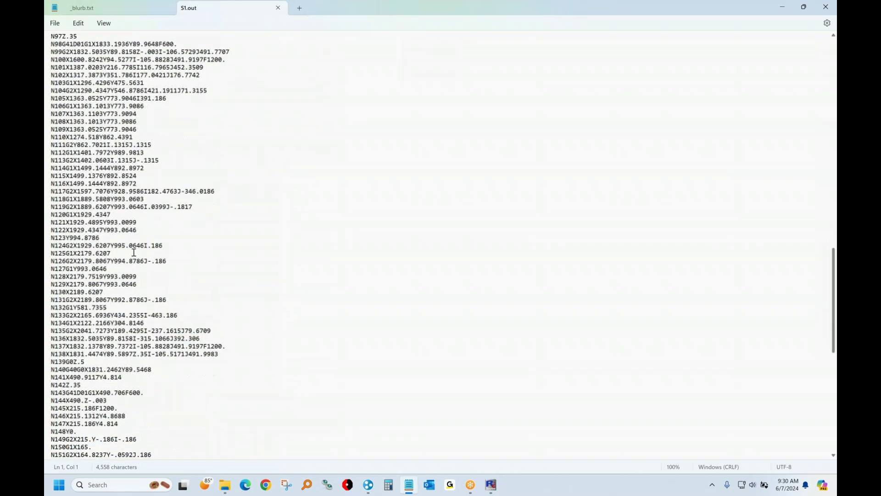
scroll(142, 323, down, 6)
scroll(214, 331, up, 7)
scroll(251, 325, up, 20)
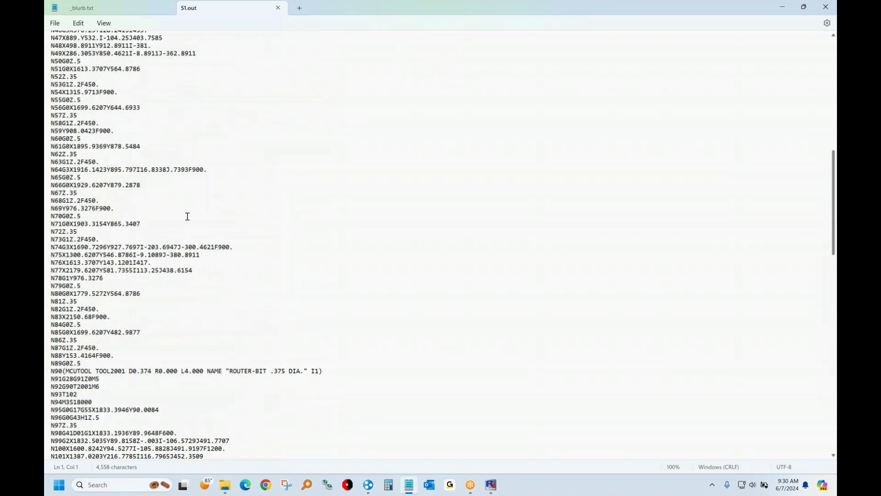
scroll(152, 151, down, 2)
scroll(152, 151, up, 2)
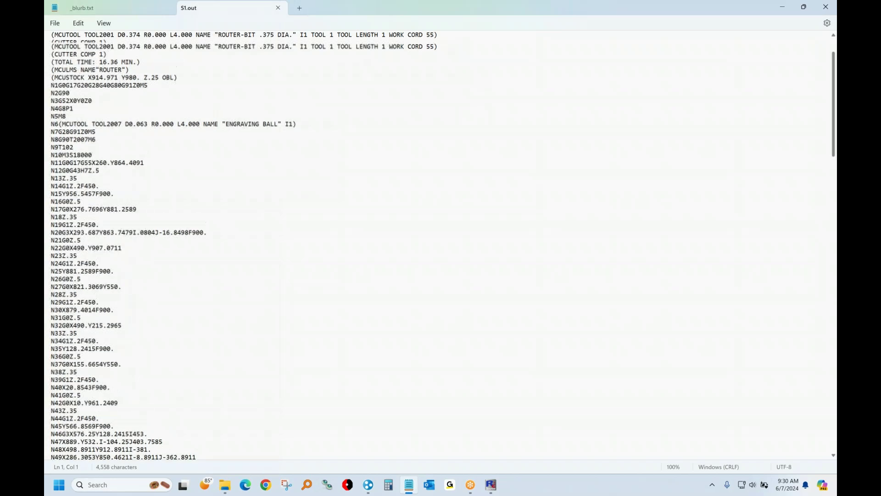
click(826, 7)
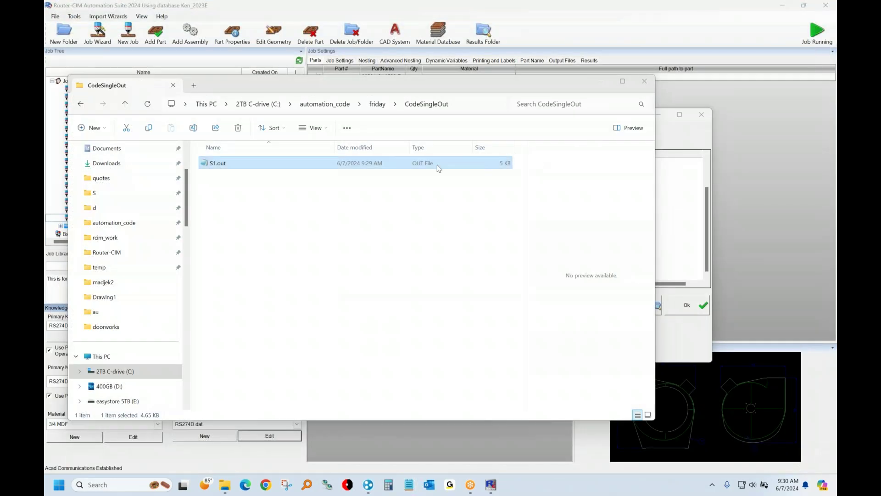
Open the S1.dwg drawing from the friday job's CodeSingleDWGs folder.
click(383, 107)
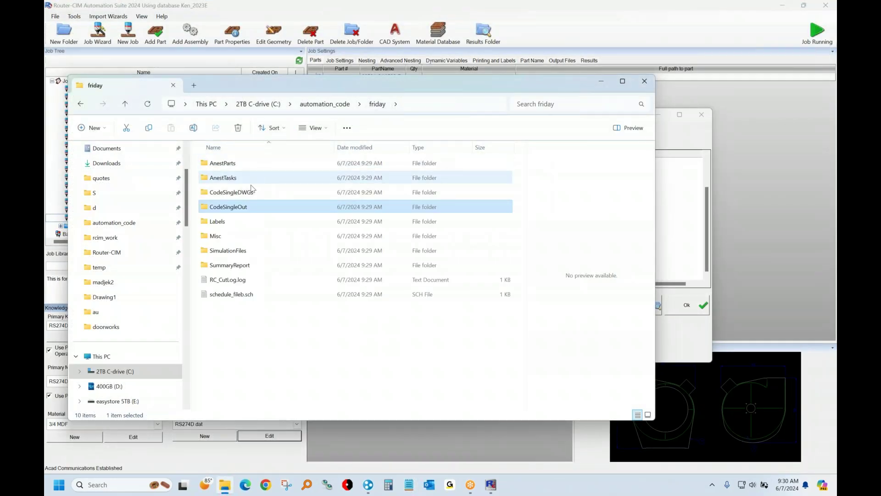
double_click(243, 195)
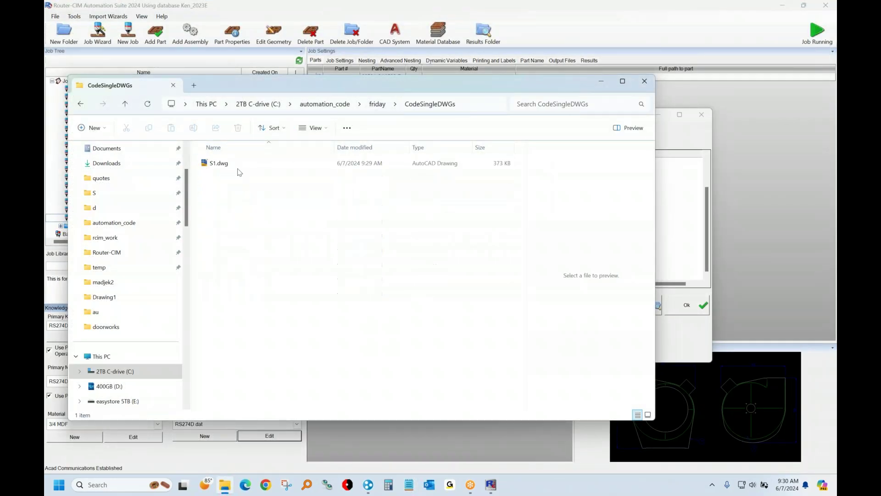
click(219, 165)
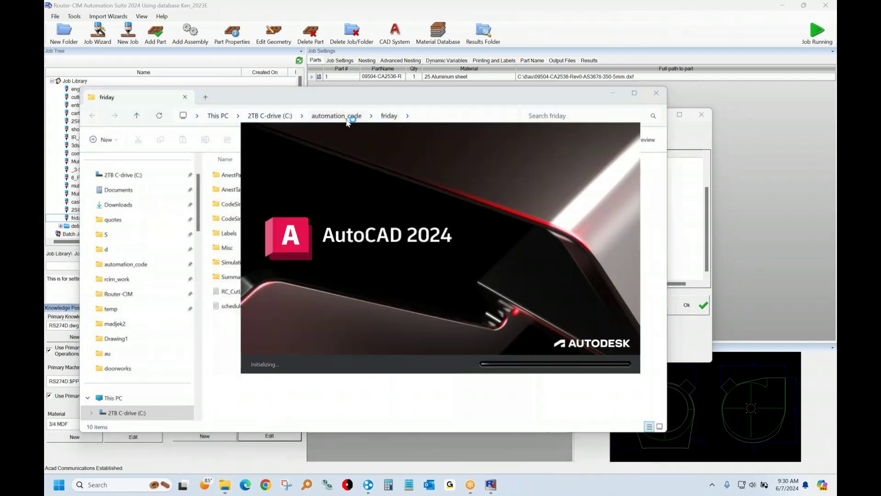
Open the S1_1.jpeg part label from the Custom labels JPG folder inside the friday job's Labels folder.
click(348, 117)
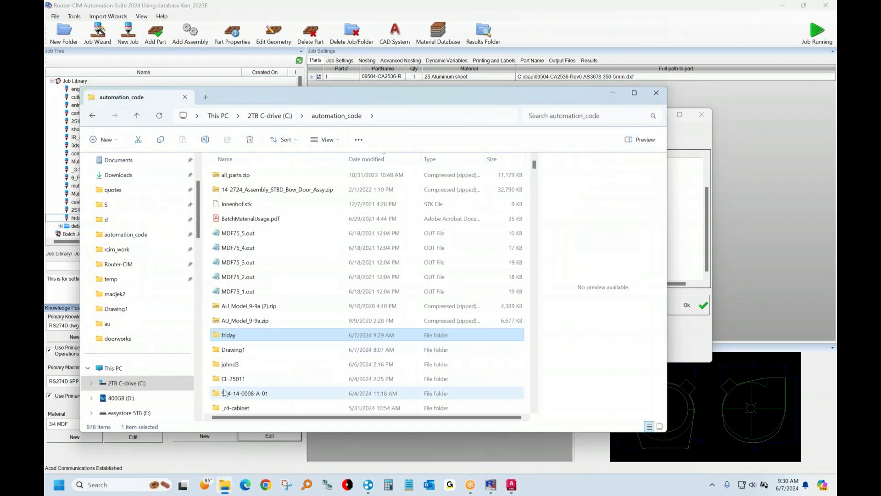
double_click(232, 335)
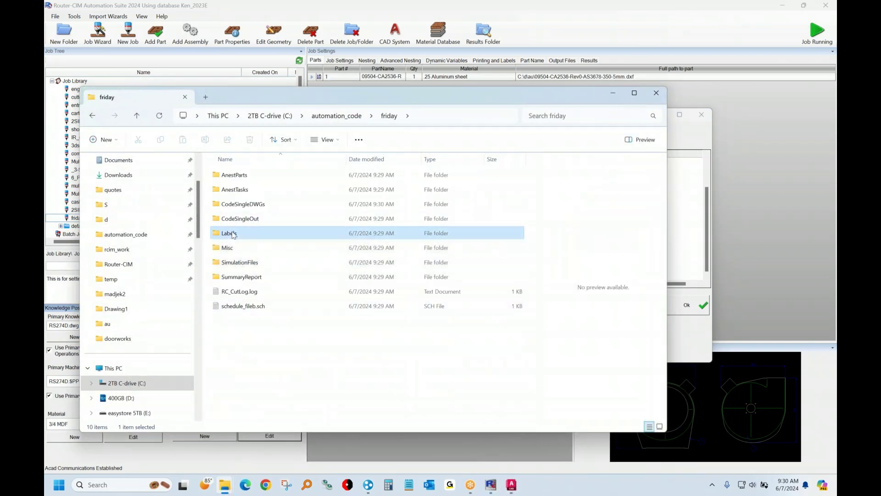
double_click(229, 233)
double_click(237, 175)
click(343, 184)
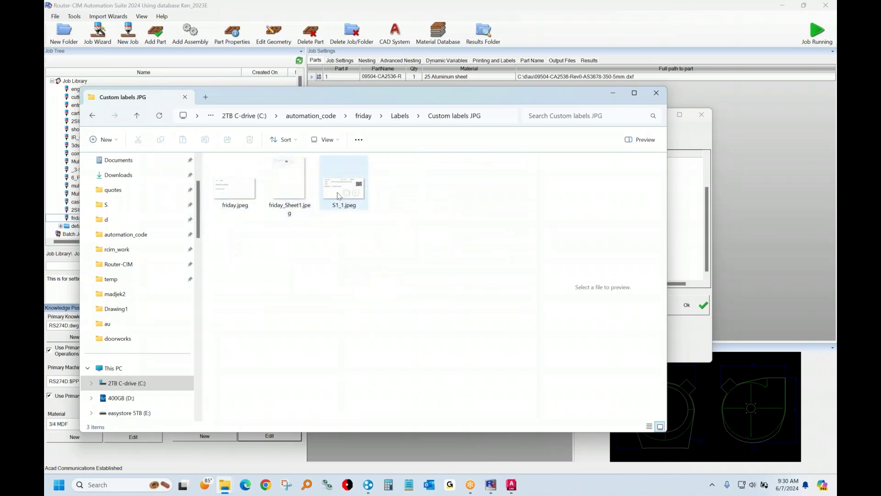
double_click(346, 193)
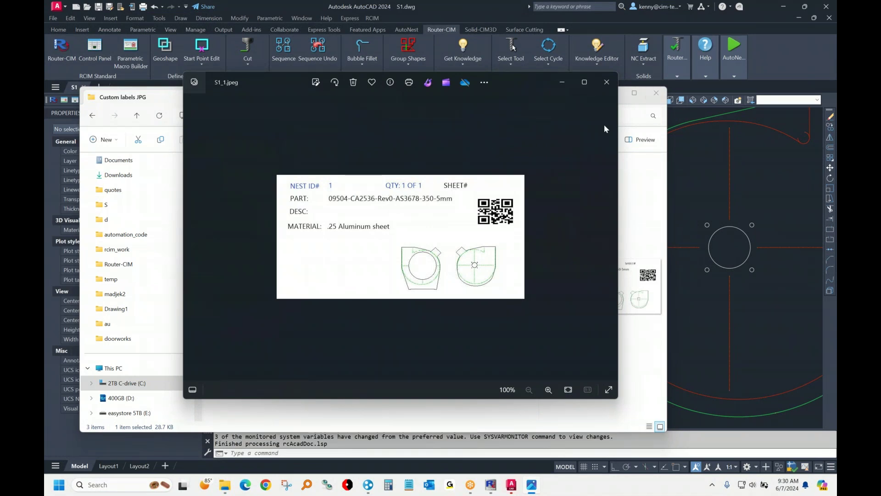
Switch to the S1.dwg drawing in AutoCAD, show its toolpaths in a 3D view, and load the Router-CIM functions.
click(795, 139)
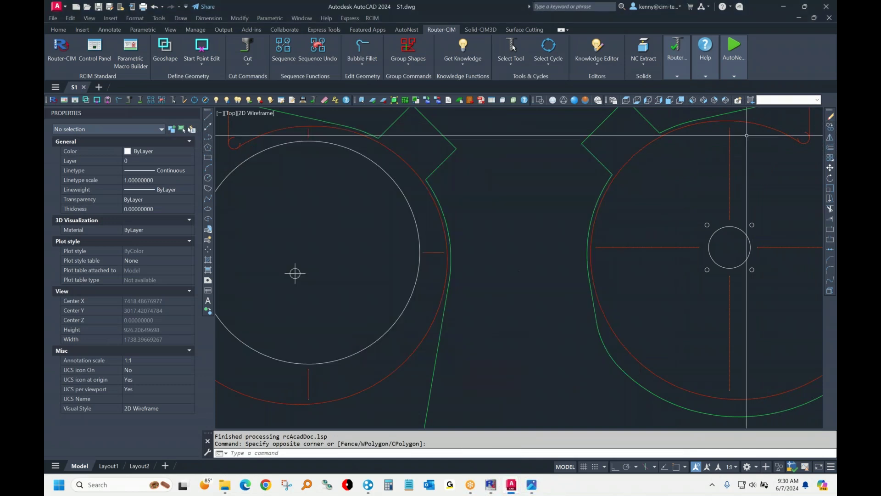
middle_drag(642, 257, 642, 237)
shift+middle_drag(637, 333, 522, 336)
scroll(522, 336, up, 10)
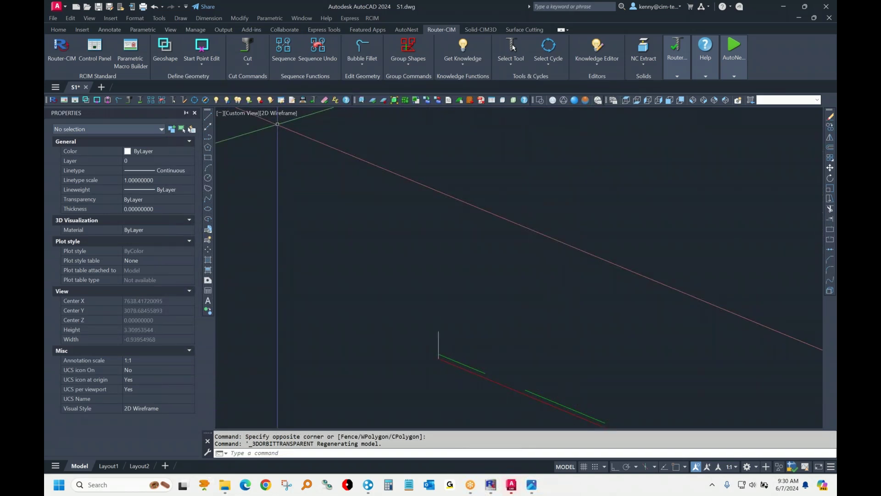
click(54, 99)
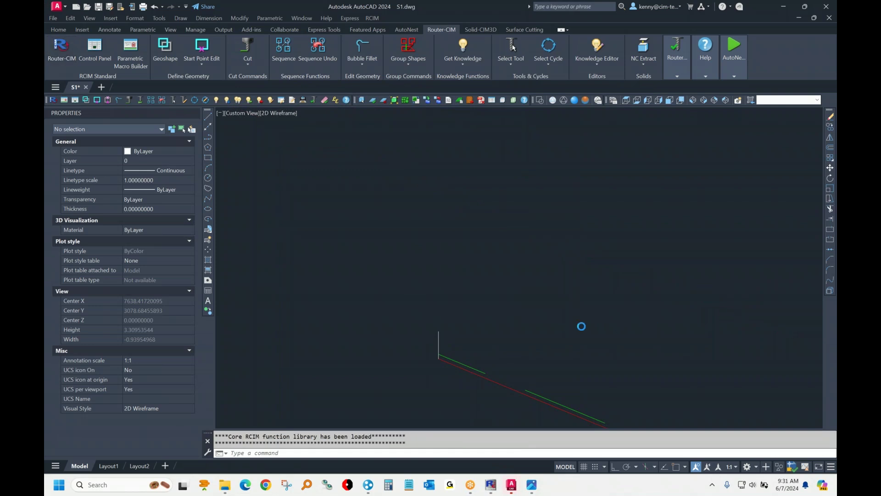
click(533, 185)
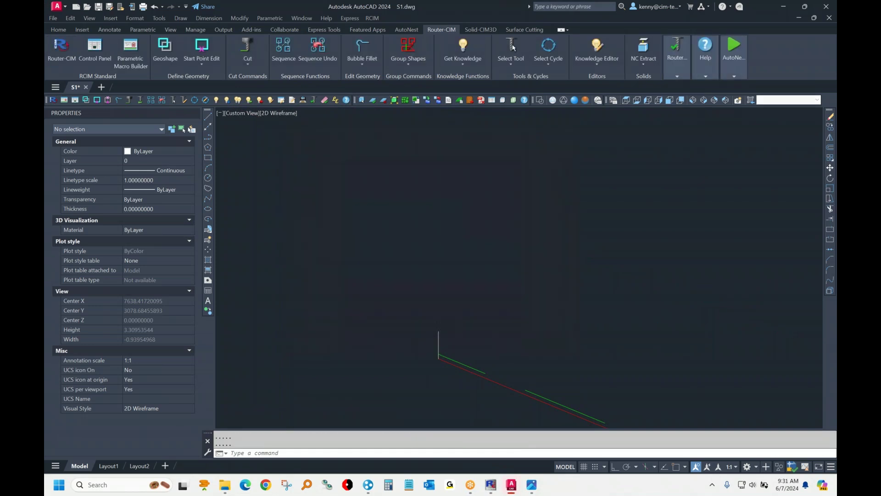
Retrieve the engraving toolpath's cutting conditions, review its tool and cycle settings in the Router-CIM Control Panel, and close it.
text(k)
key(Return)
click(436, 353)
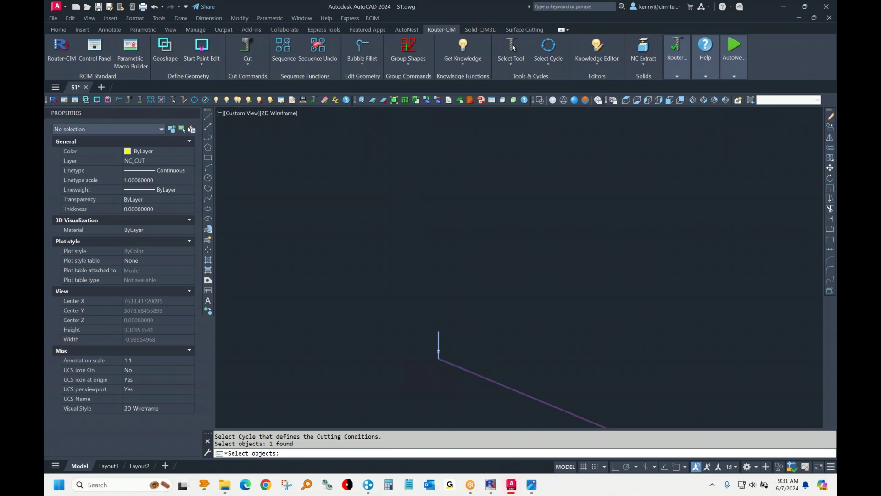
key(Return)
click(462, 250)
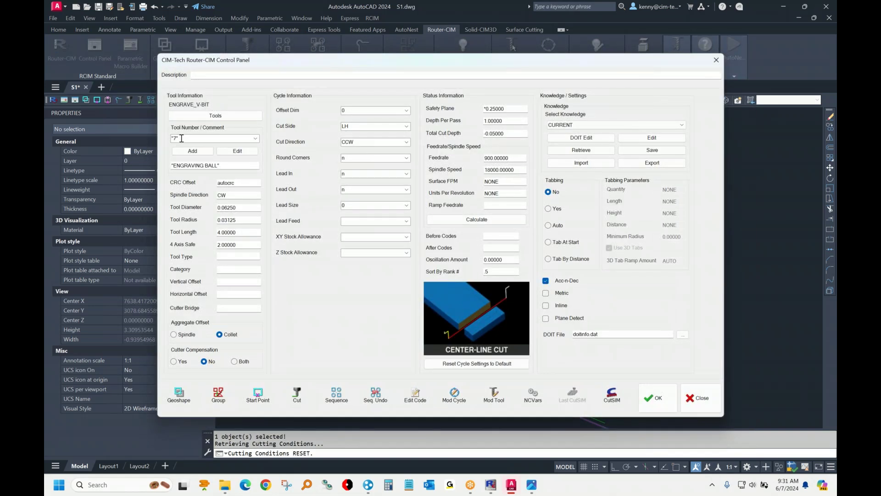
drag(509, 137, 418, 140)
click(700, 398)
Inspect the toolpaths around the two parts, and close AutoCAD without saving changes to S1.dwg.
scroll(672, 278, down, 3)
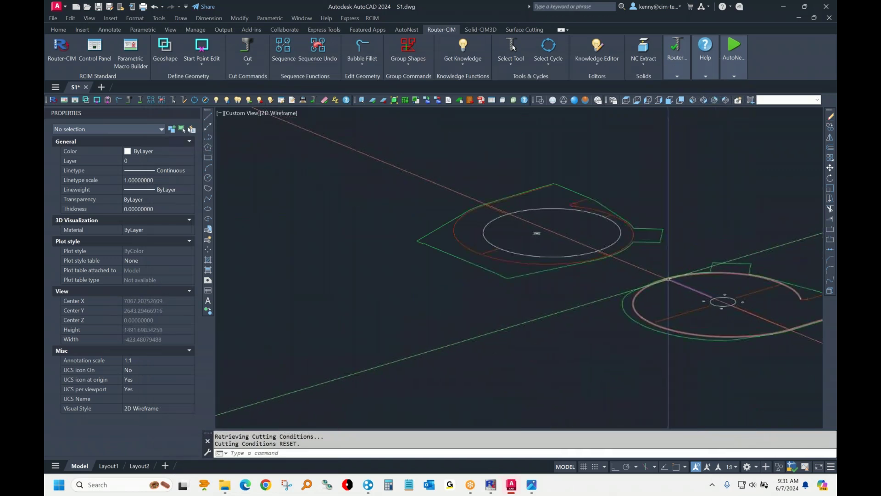
mouse_move(673, 278)
middle_down()
mouse_move(558, 247)
mouse_move(518, 247)
mouse_move(704, 277)
mouse_move(691, 297)
middle_up()
scroll(539, 248, up, 4)
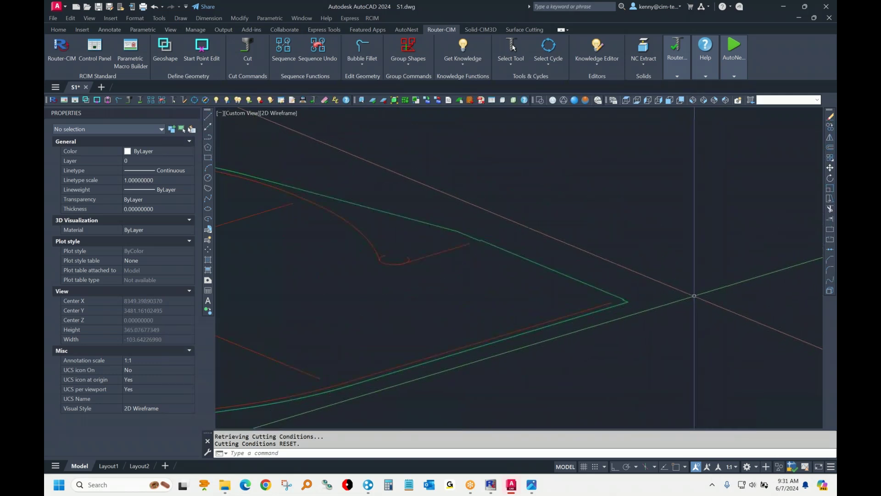
click(826, 7)
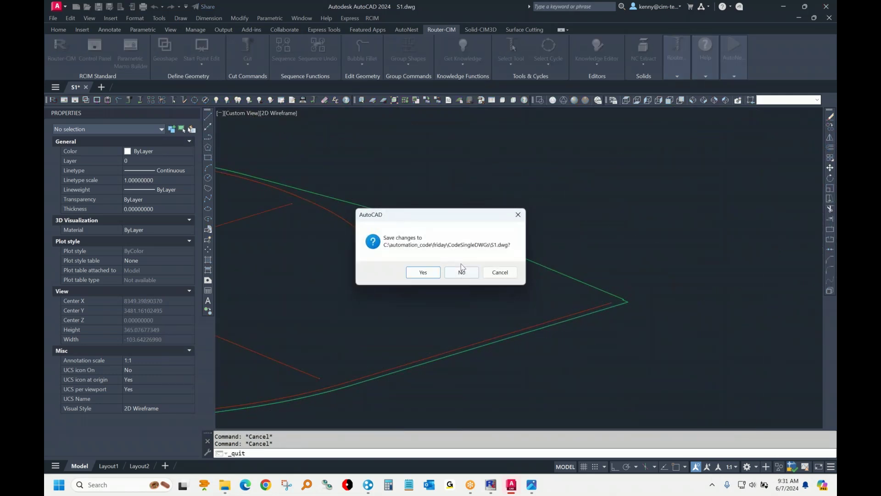
click(462, 273)
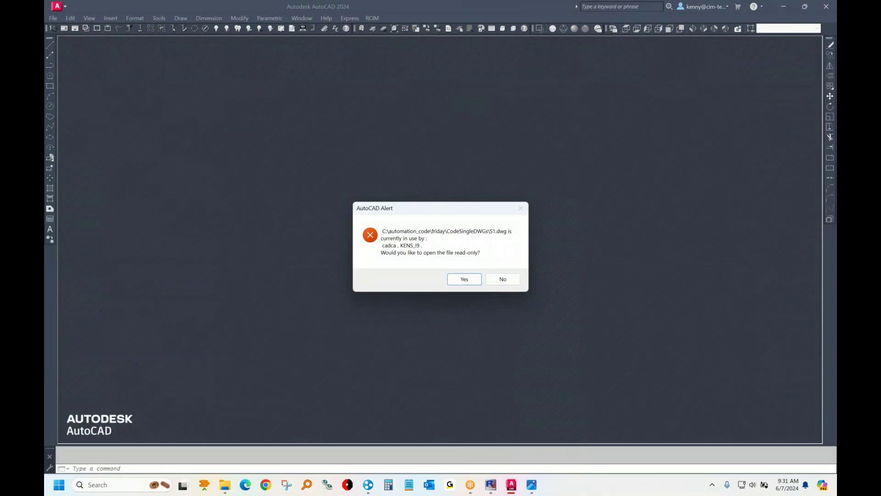